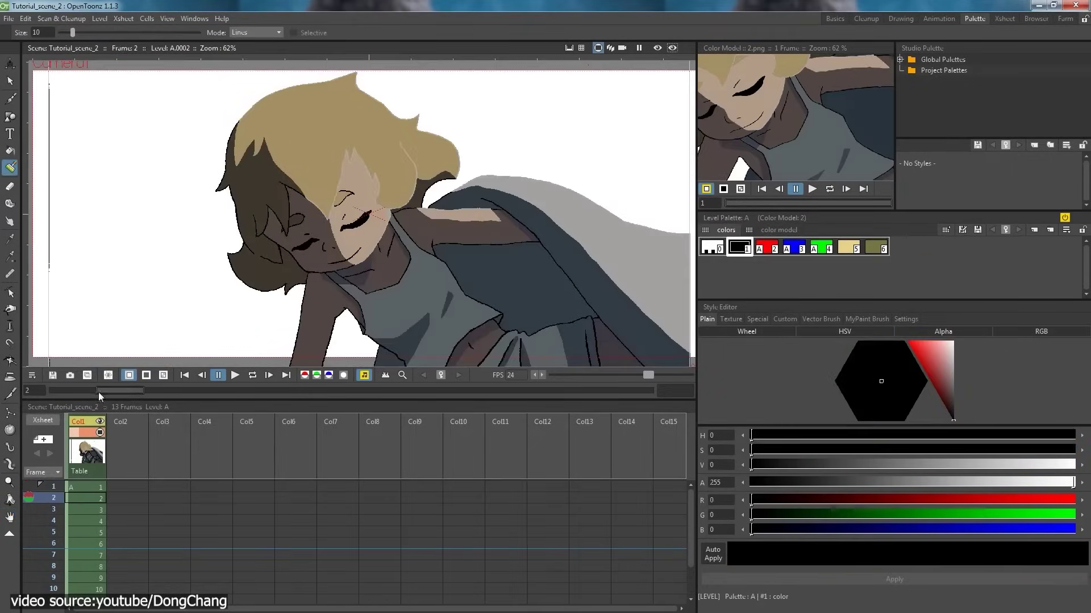
Scrub the OpenToonz animation ahead to frame 9, then jump back to frame 3 in the Xsheet
drag(99, 393, 441, 373)
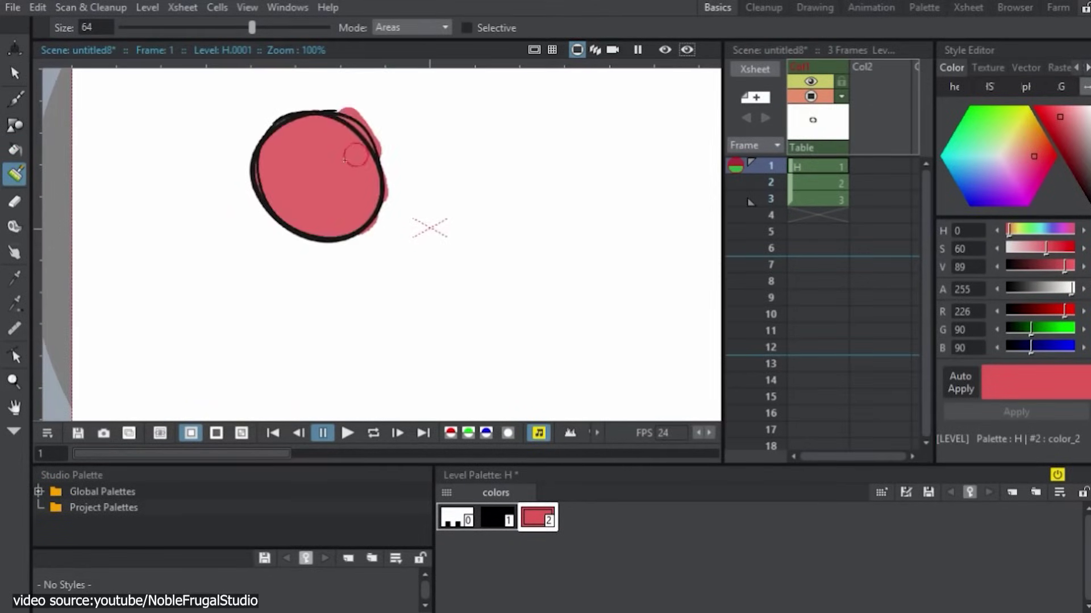
scroll(283, 160, down, 2)
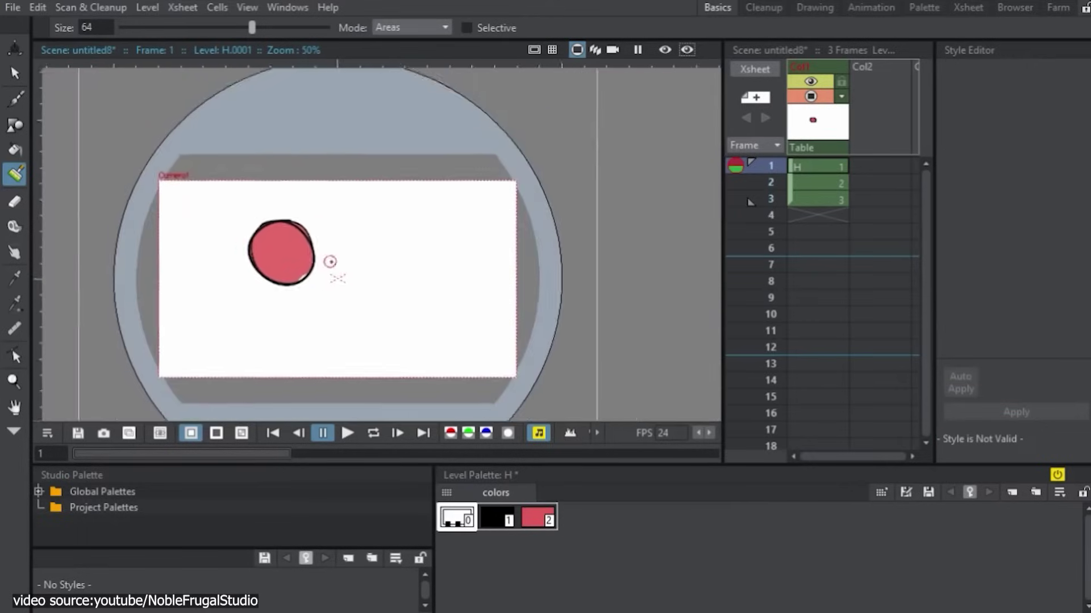
click(777, 202)
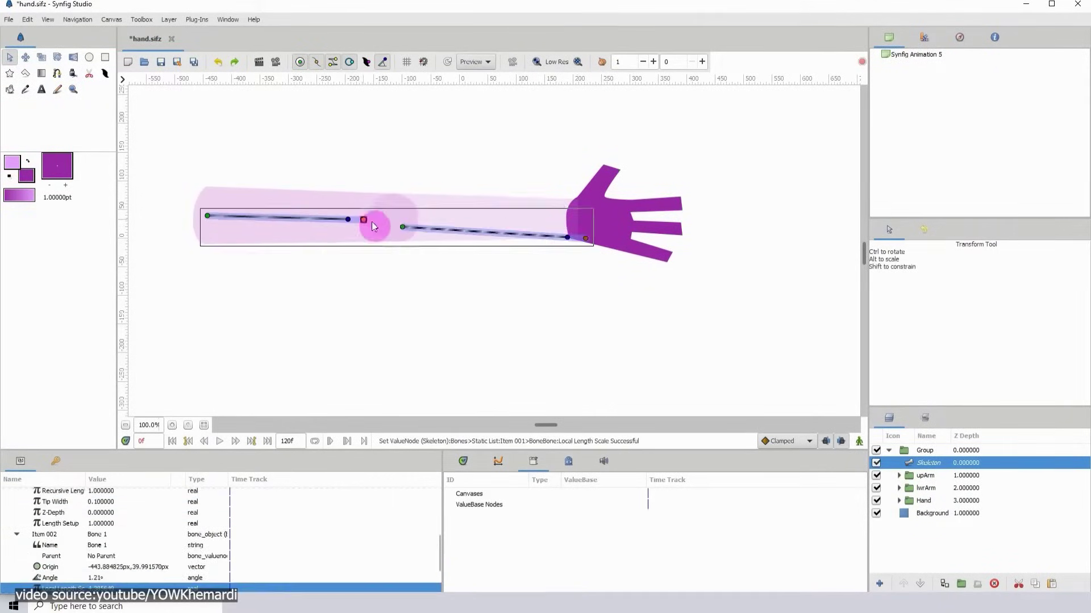
Bend the arm skeleton into a new pose, show one future onion-skin frame, and play with audio
drag(374, 226, 560, 208)
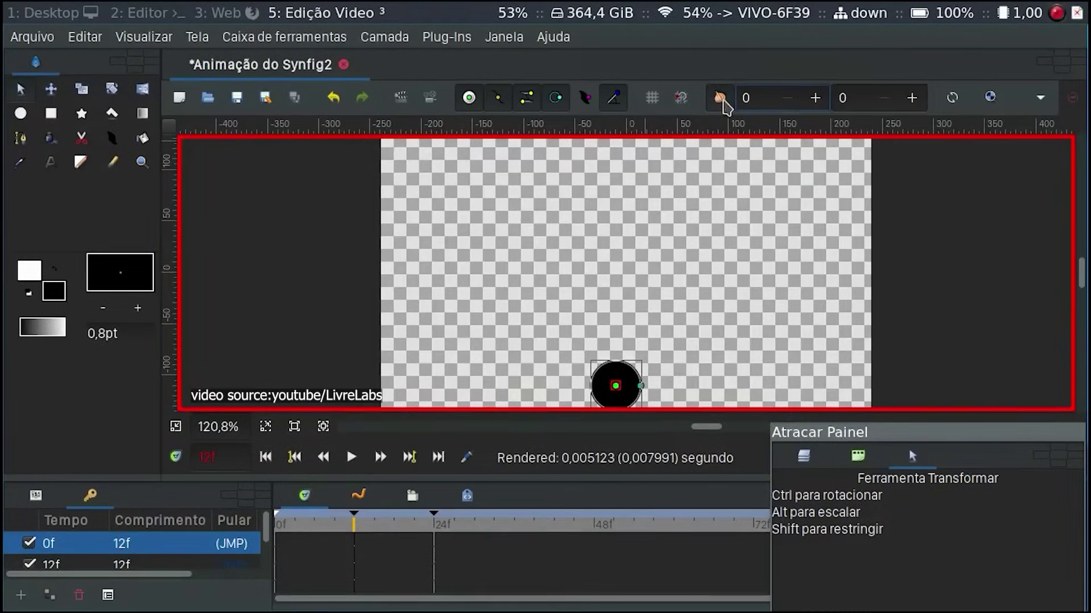
click(911, 98)
click(294, 457)
click(409, 457)
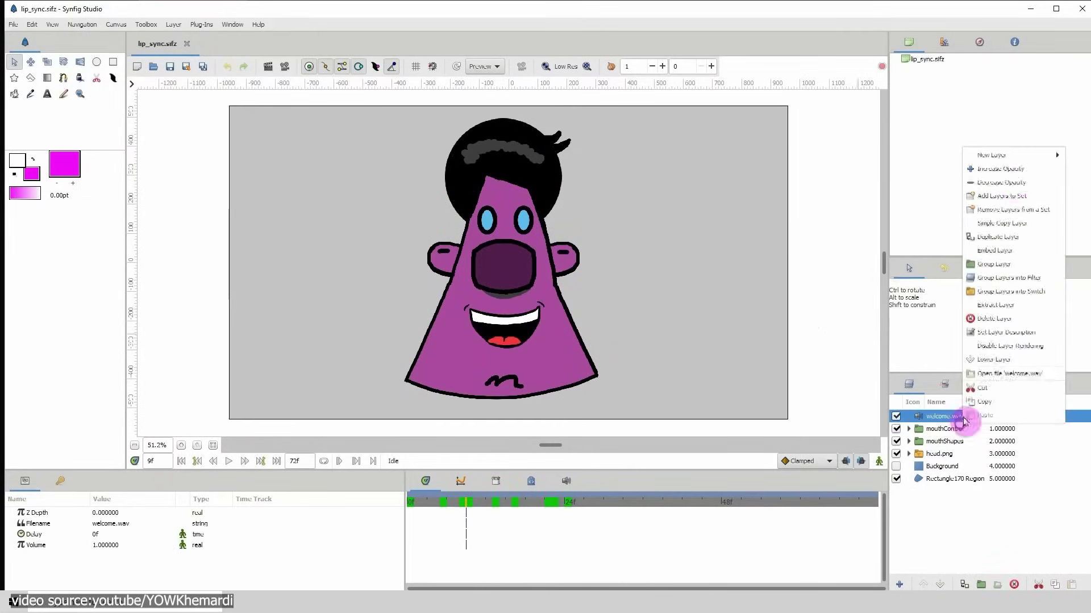
click(790, 219)
key(space)
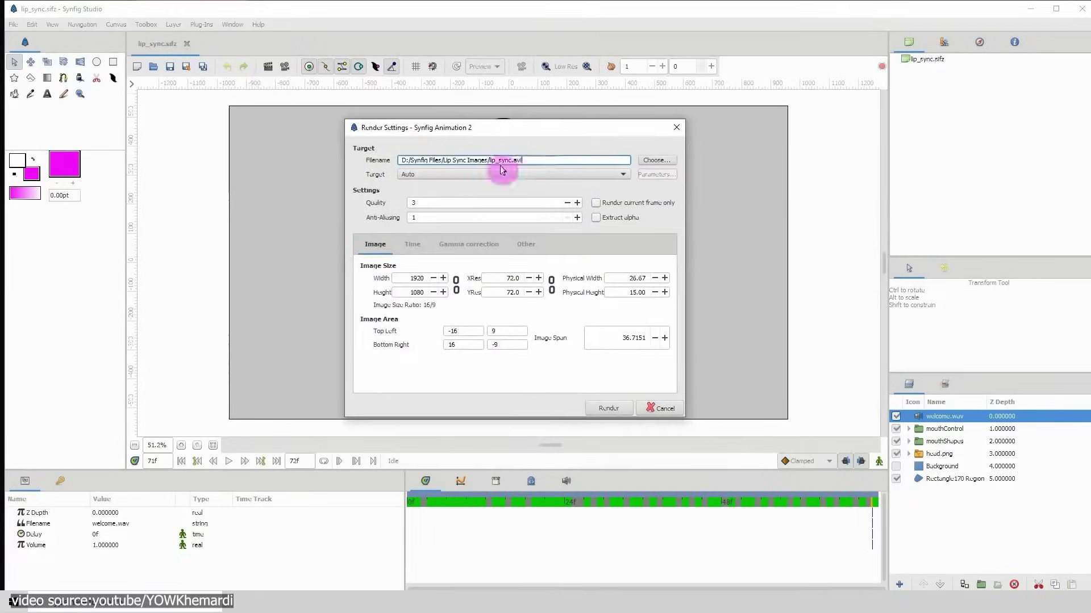
Render the lip-sync animation to lip_sync.avi and open the video from Explorer
click(655, 164)
click(781, 530)
click(608, 408)
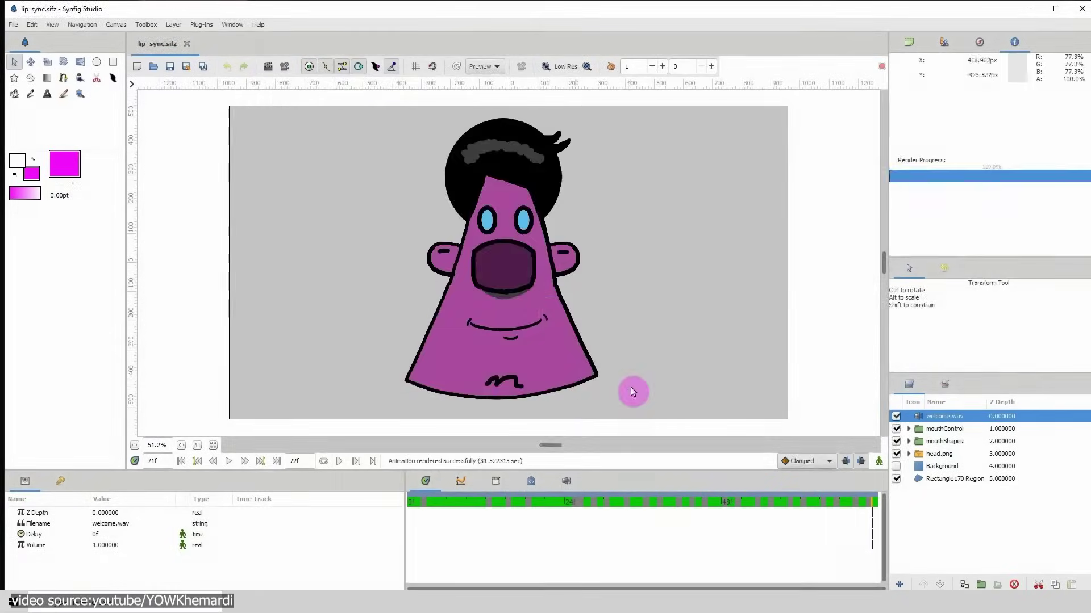
click(248, 583)
double_click(737, 430)
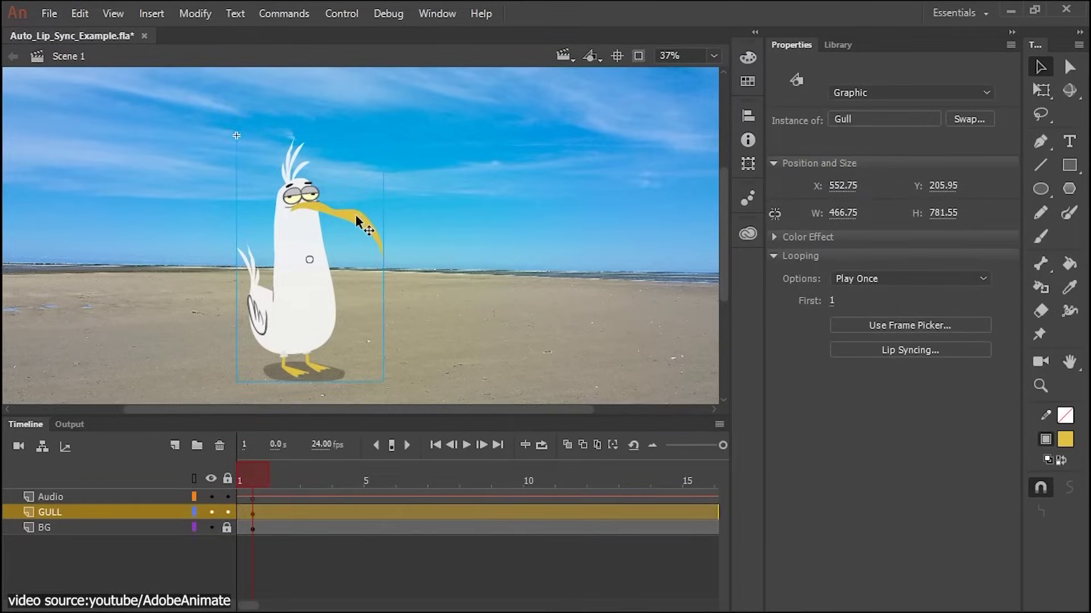
Enter symbol-editing mode for the Gull symbol on the stage
double_click(357, 219)
scroll(721, 558, up, 1)
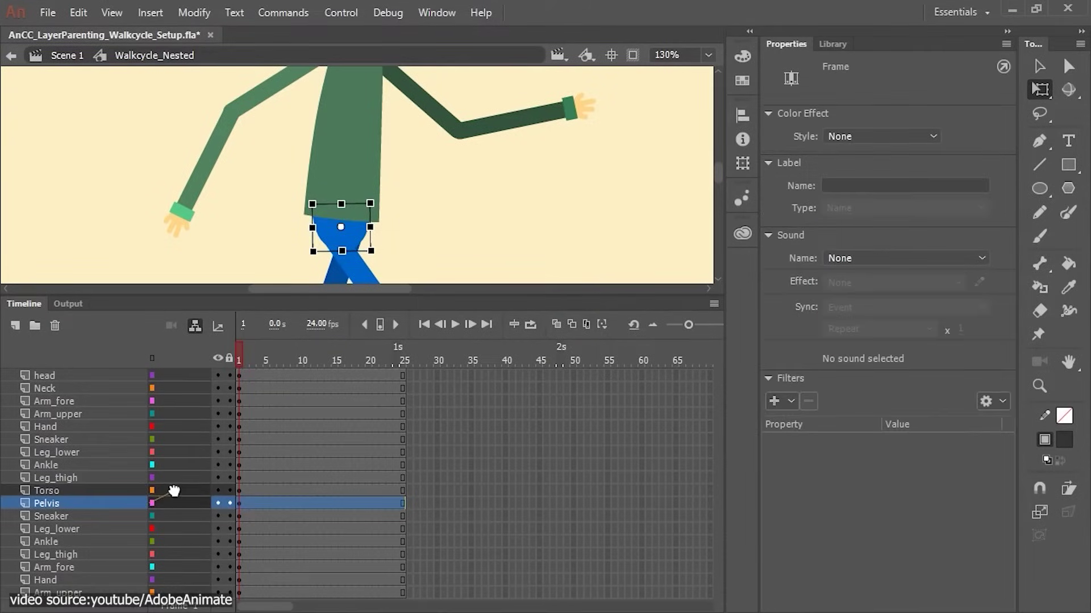
Parent-chain the Pelvis, Leg_thigh, Leg_lower and Ankle layers, then open the mouth's Lip Syncing settings
drag(174, 491, 178, 504)
click(183, 452)
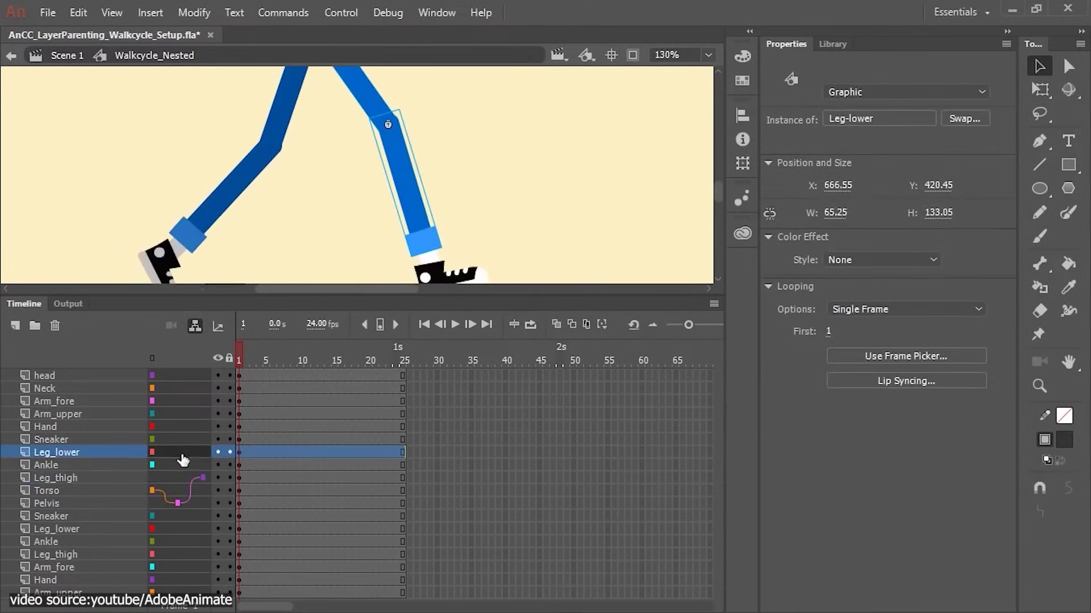
mouse_move(182, 455)
mouse_down()
mouse_move(182, 477)
mouse_move(180, 452)
mouse_up()
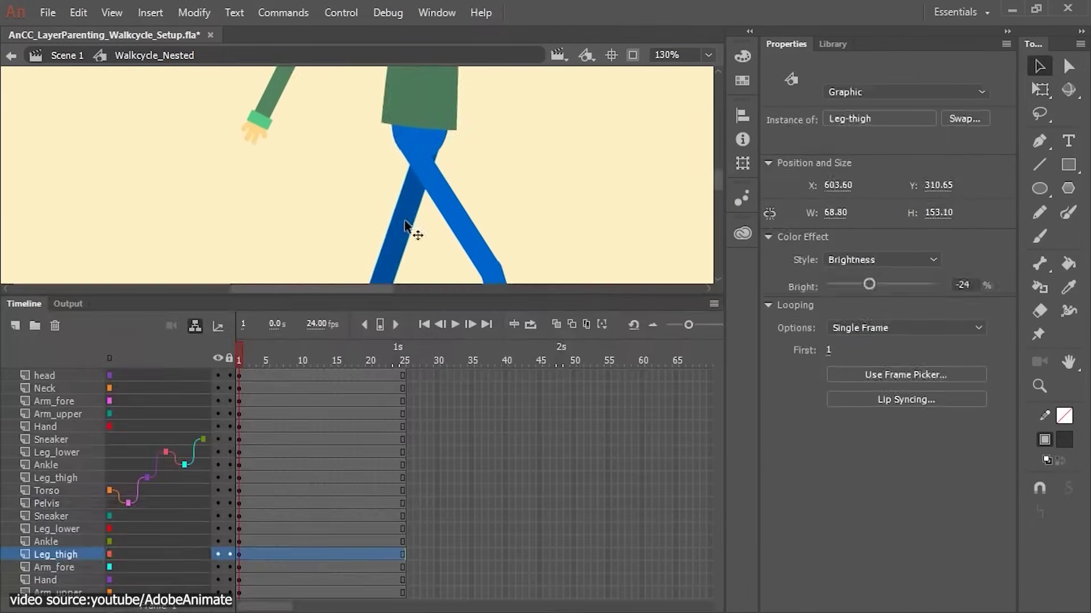
click(188, 543)
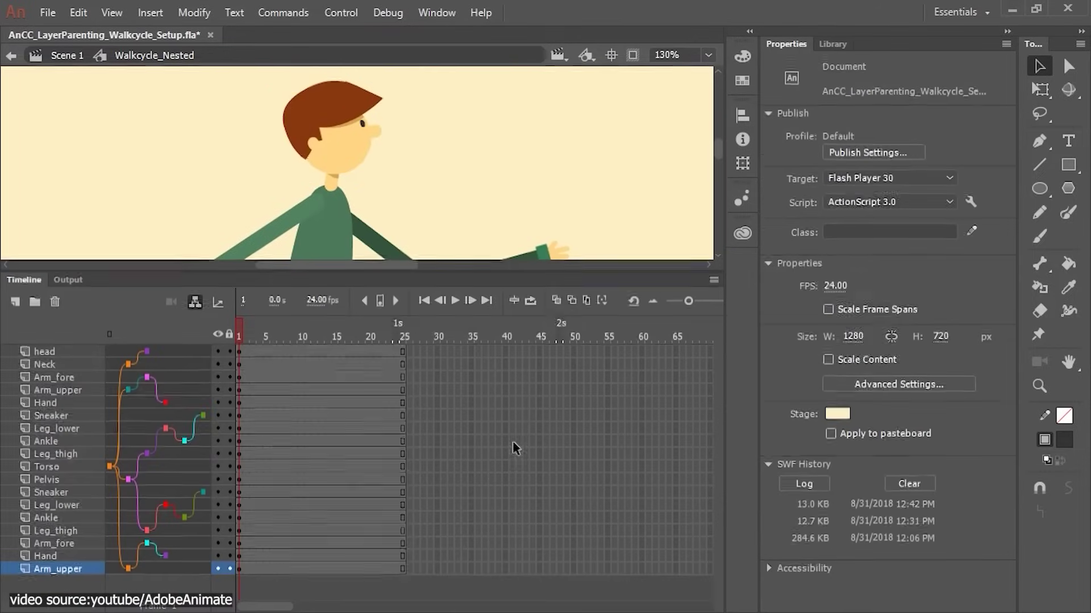
click(176, 401)
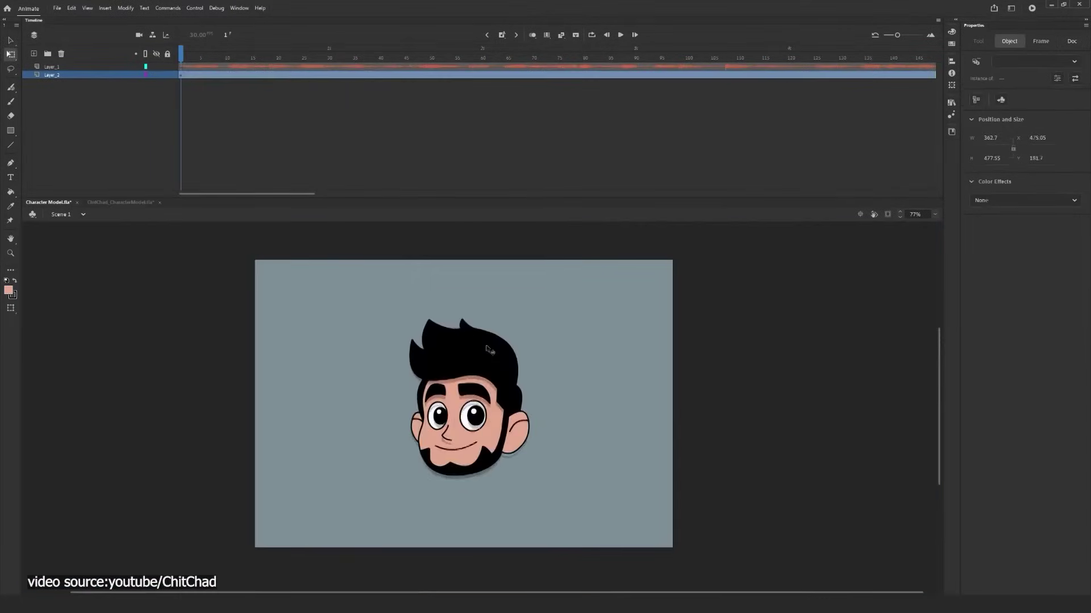
click(459, 460)
click(1025, 296)
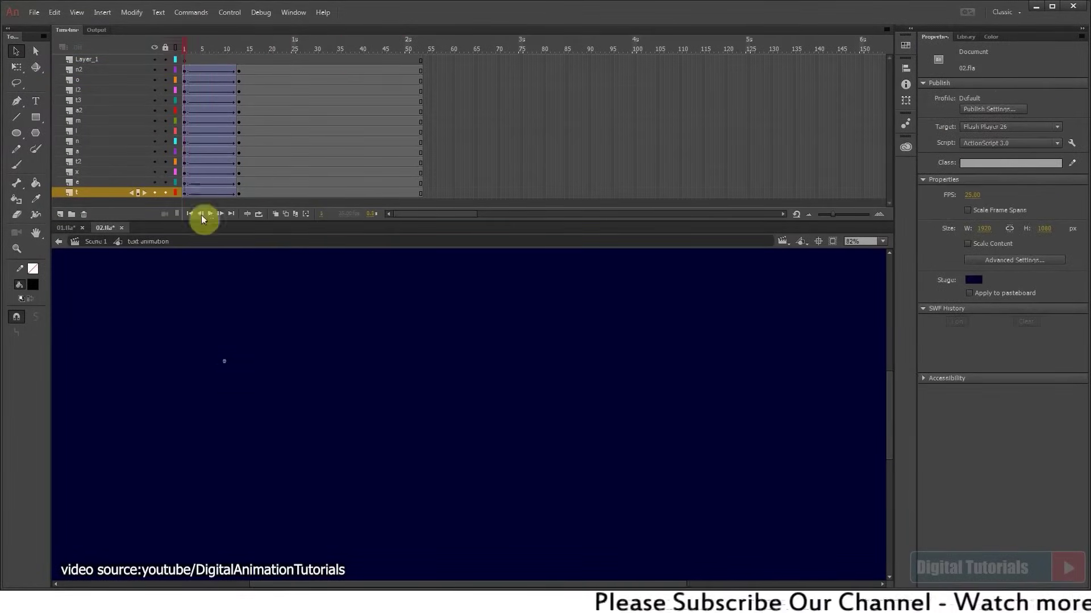
Stagger the TEXT ANIMATION letter layers' frames, pushing the n2 and o letters further right
drag(203, 164, 216, 165)
click(186, 62)
mouse_move(202, 69)
mouse_down()
mouse_move(248, 170)
mouse_move(266, 165)
mouse_up()
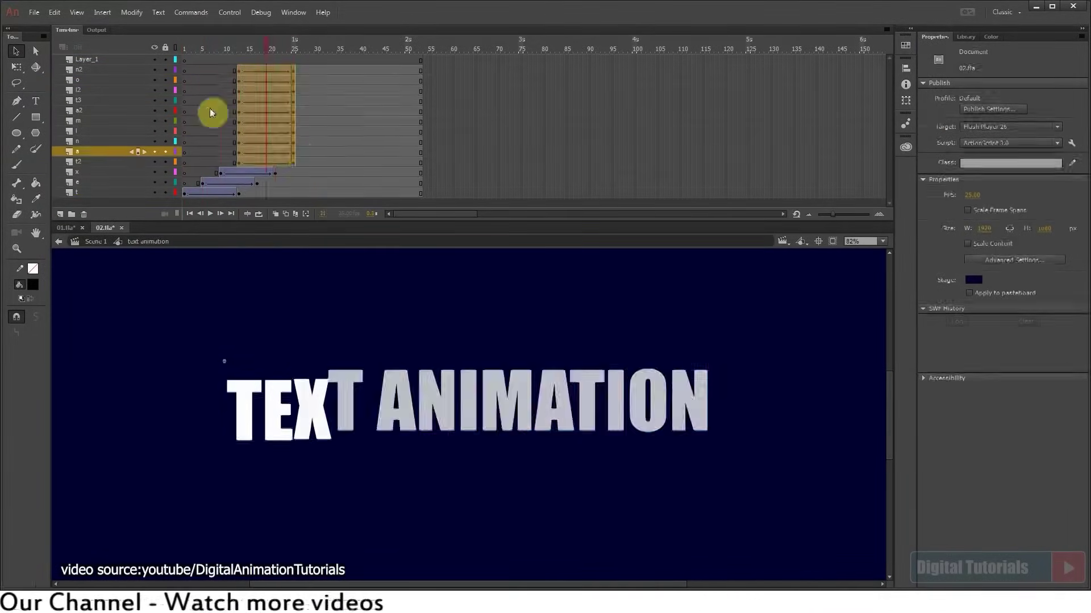
mouse_move(211, 108)
mouse_down()
mouse_move(284, 137)
mouse_move(316, 133)
mouse_move(446, 61)
mouse_move(330, 80)
mouse_up()
drag(396, 83, 412, 83)
drag(414, 70, 433, 70)
click(185, 70)
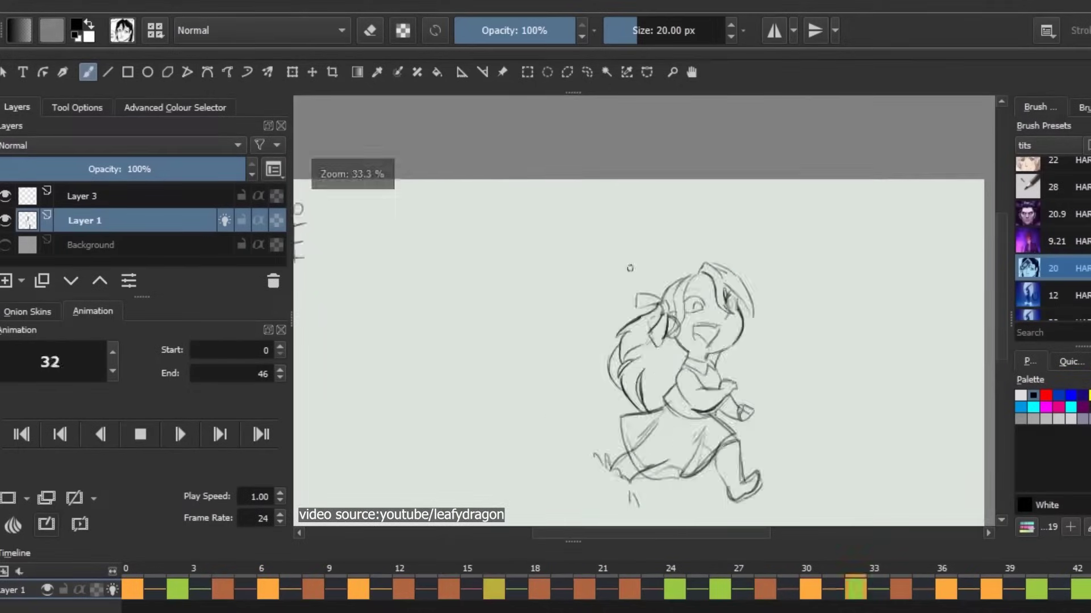
Pan the running-girl sketch higher in the Krita view
drag(629, 268, 457, 224)
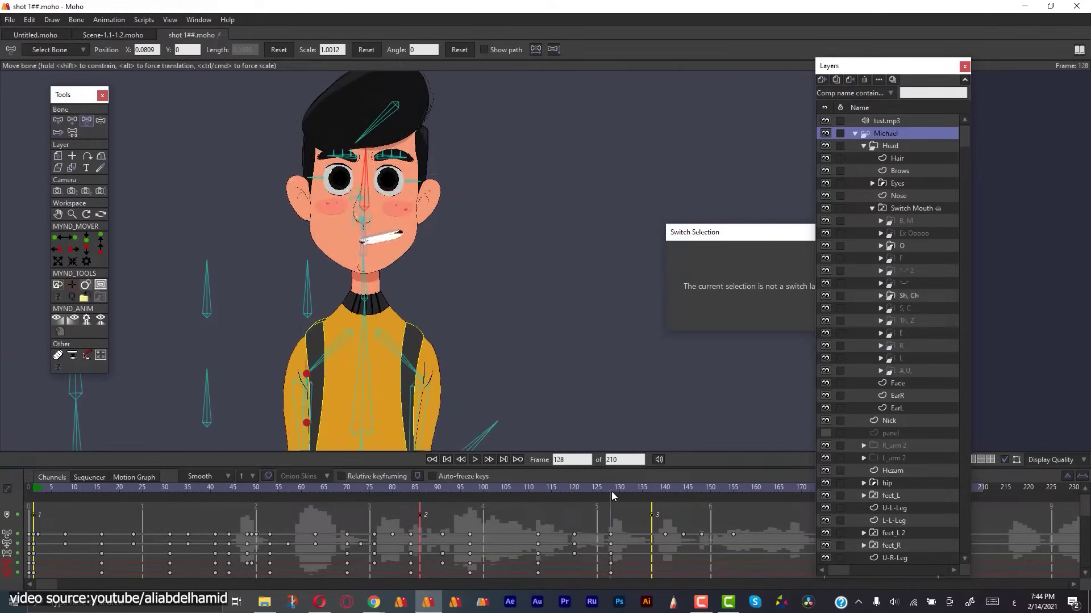
Toggle Moho playback to review the boy's mouth shapes at an earlier frame
key(space)
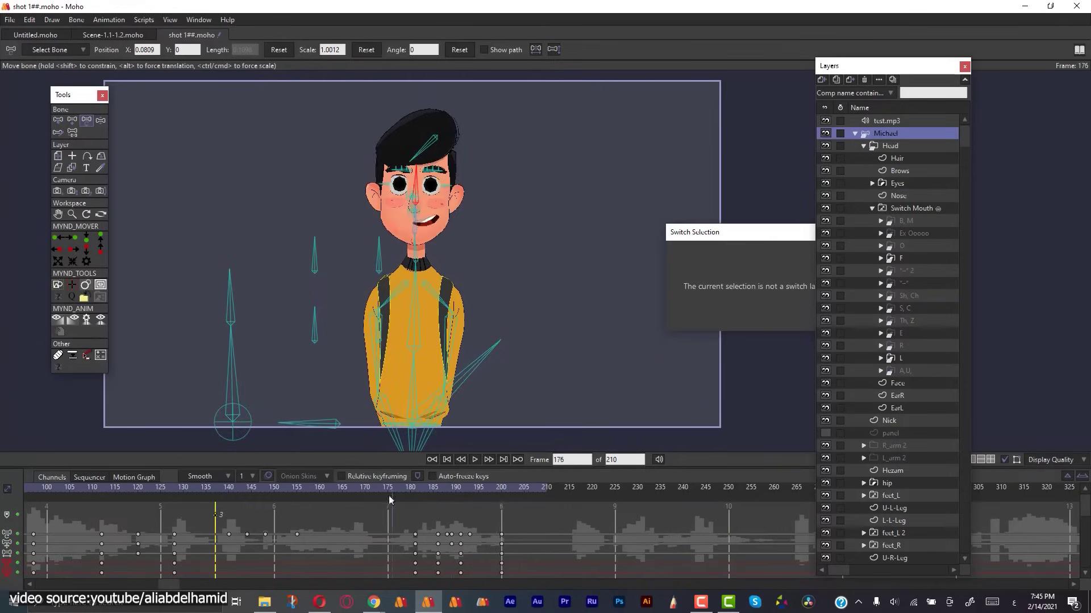